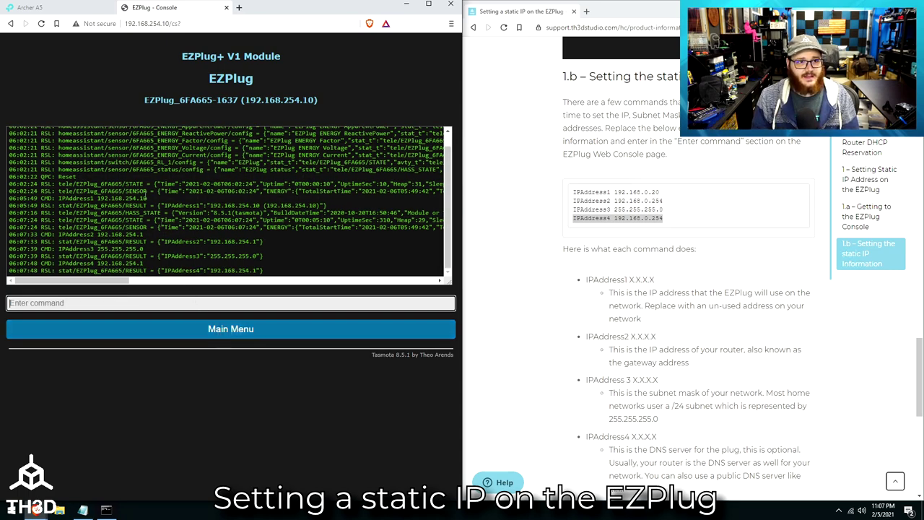
Delete the reserved 192.168.254.10 entry from the router's DHCP address reservation list.
{"action": "left_click", "coordinate": [64, 9]}
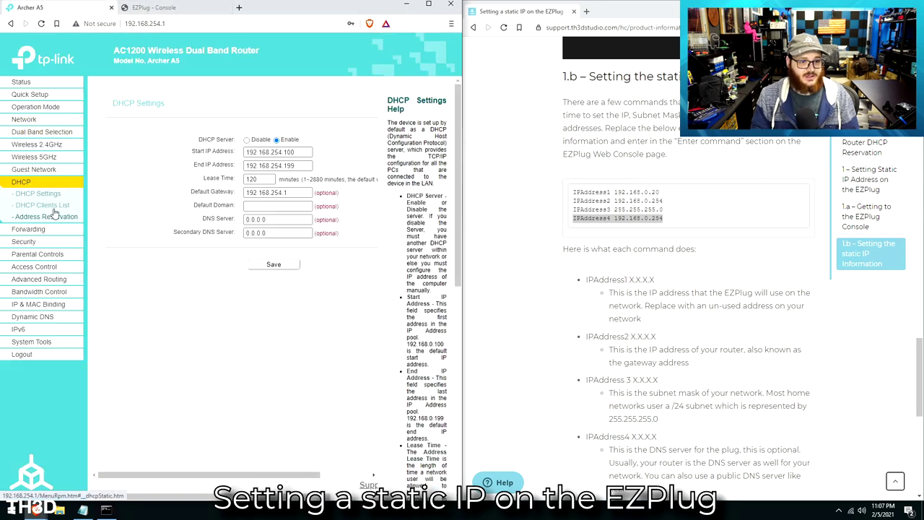
{"action": "left_click", "coordinate": [54, 217]}
{"action": "left_click", "coordinate": [150, 168]}
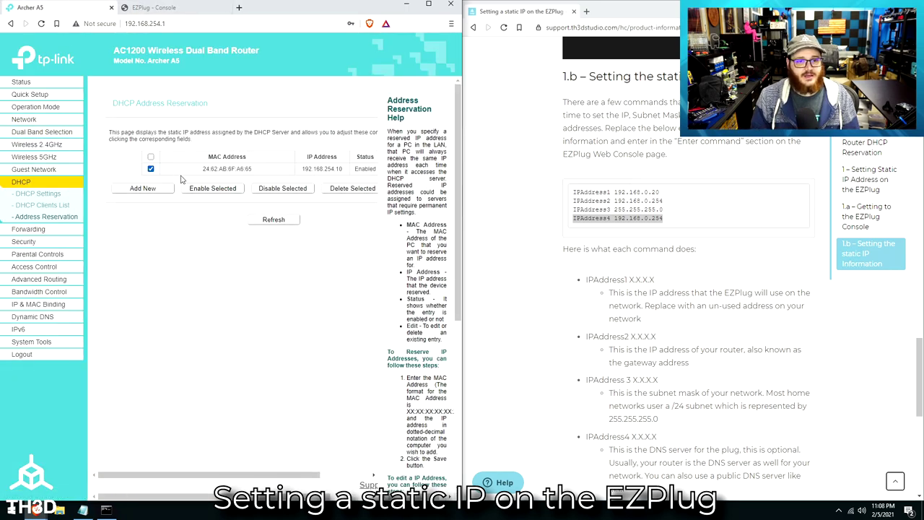
{"action": "left_click", "coordinate": [343, 190]}
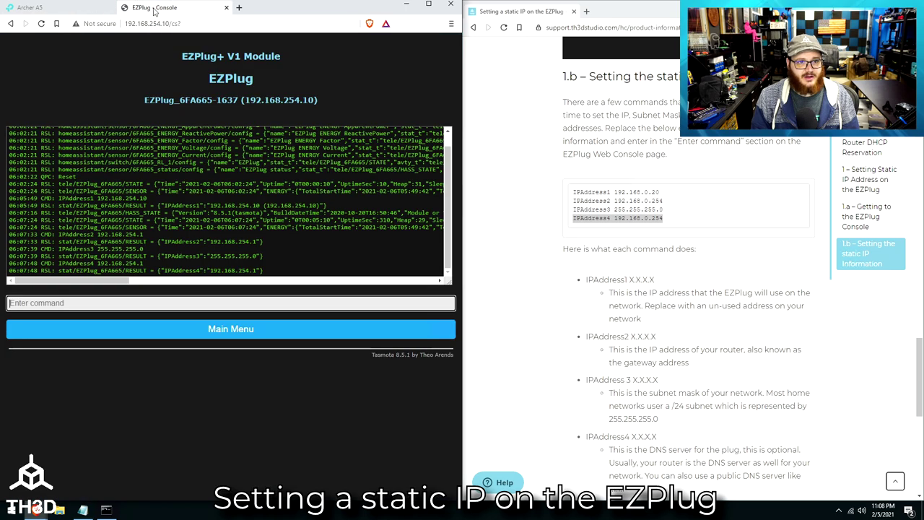
Restart the EZPlug from its main menu and confirm the restart.
{"action": "left_click", "coordinate": [153, 7]}
{"action": "left_click", "coordinate": [242, 332]}
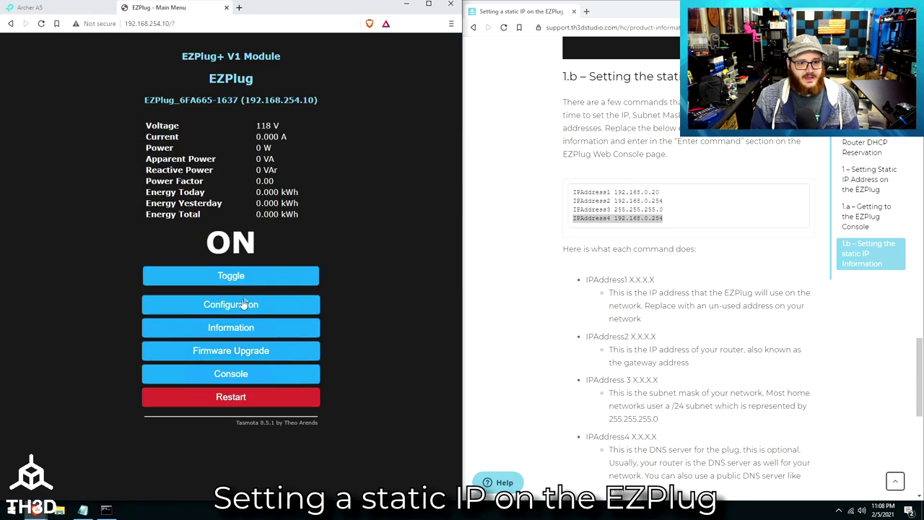
{"action": "left_click", "coordinate": [236, 398]}
{"action": "left_click", "coordinate": [276, 78]}
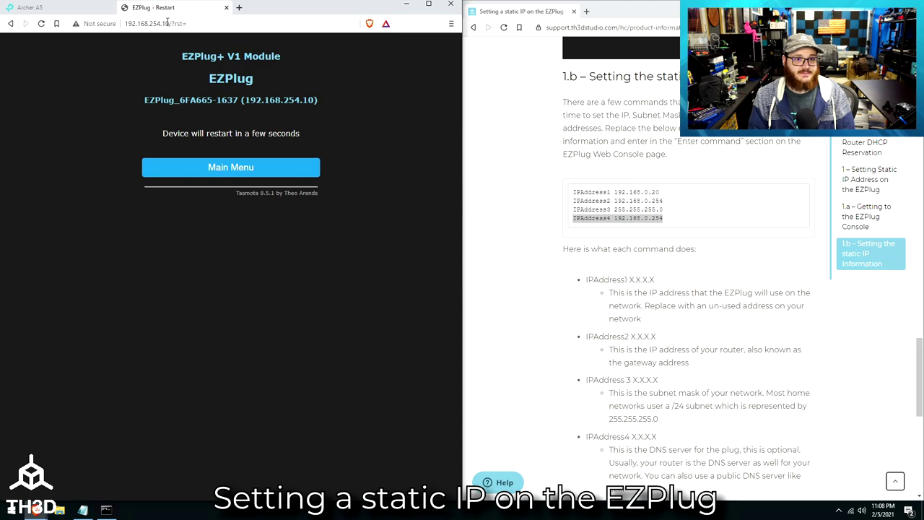
Load the plug's main page at 192.168.254.10 and toggle its relay twice to test control.
{"action": "left_click_drag", "start_coordinate": [170, 23], "coordinate": [225, 26]}
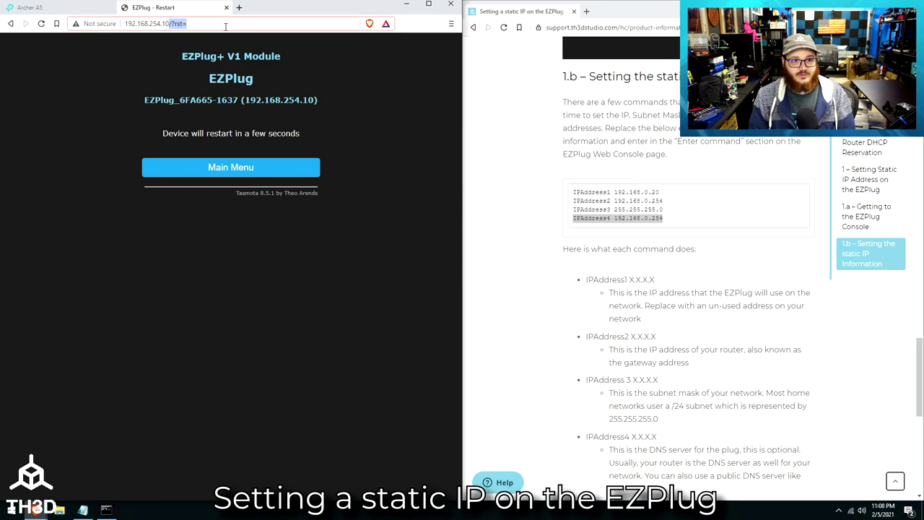
{"action": "key", "text": "BackSpace"}
{"action": "key", "text": "Return"}
{"action": "left_click", "coordinate": [256, 278]}
{"action": "left_click", "coordinate": [257, 278]}
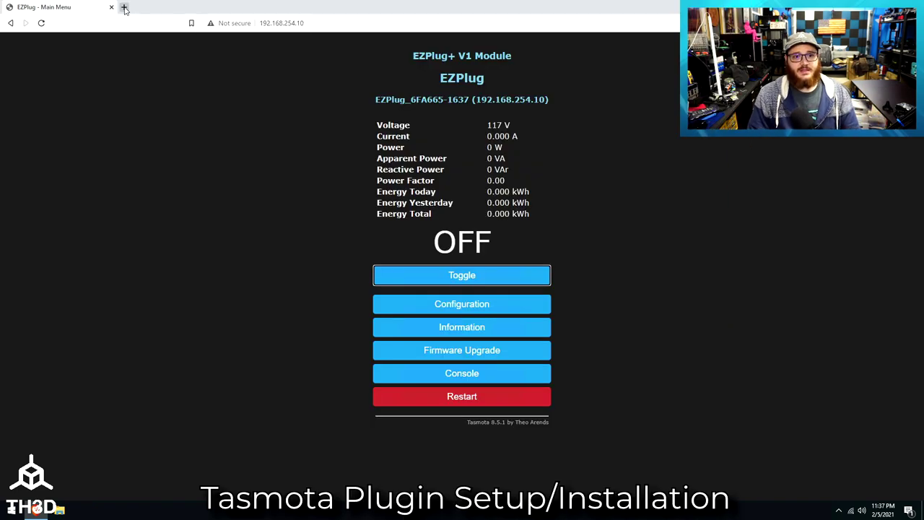
{"action": "left_click", "coordinate": [124, 7]}
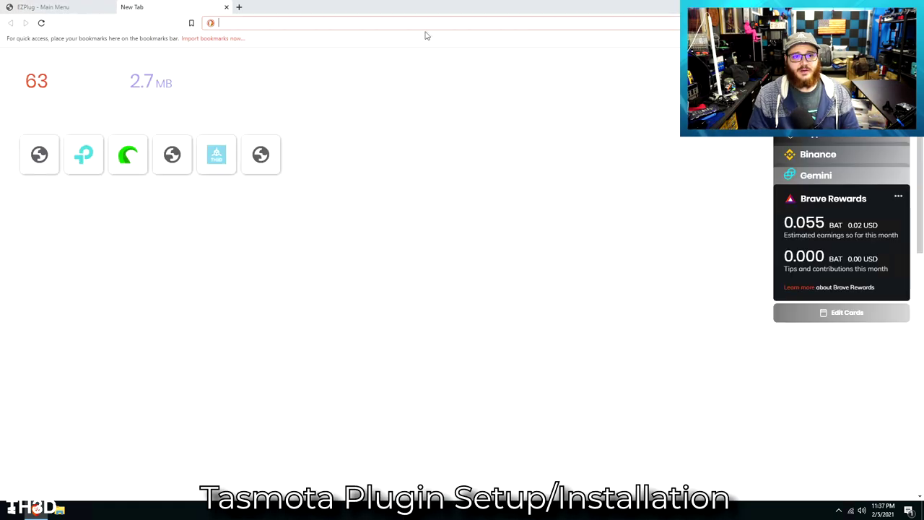
{"action": "type", "text": "http://192.168.254.101/"}
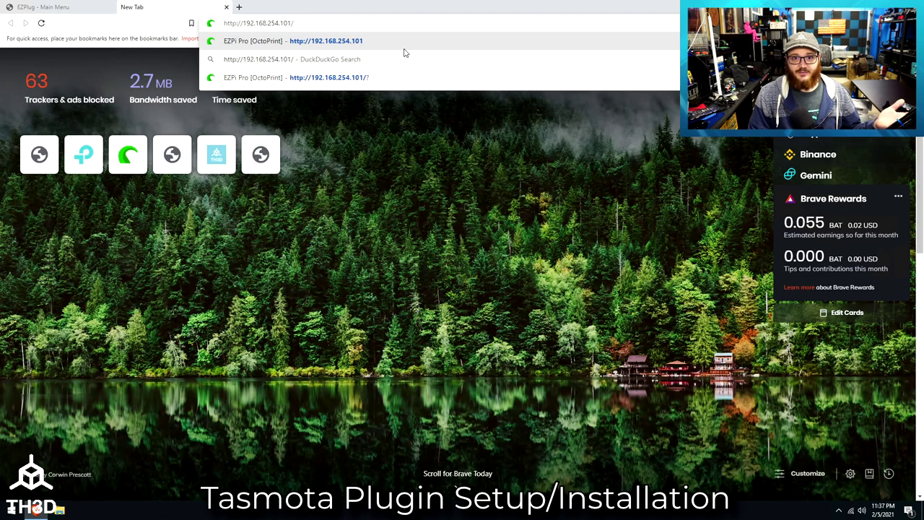
{"action": "key", "text": "Return"}
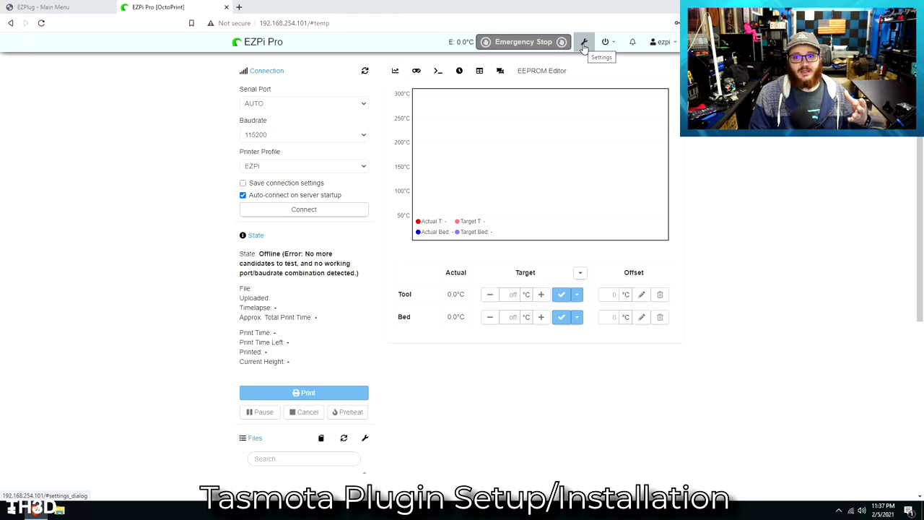
Enable the installed Tasmota plugin in OctoPrint's plugin manager, restart the server and reconnect to it.
{"action": "left_click", "coordinate": [585, 45]}
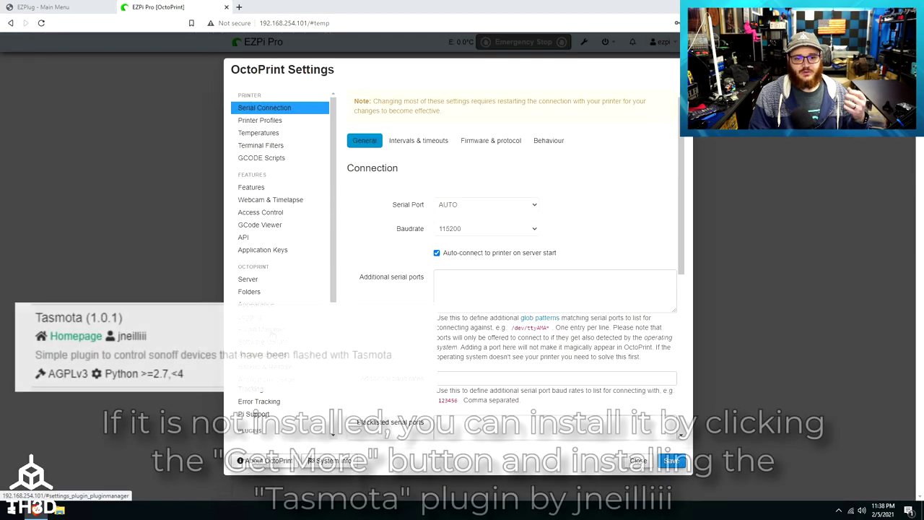
{"action": "left_click", "coordinate": [271, 331]}
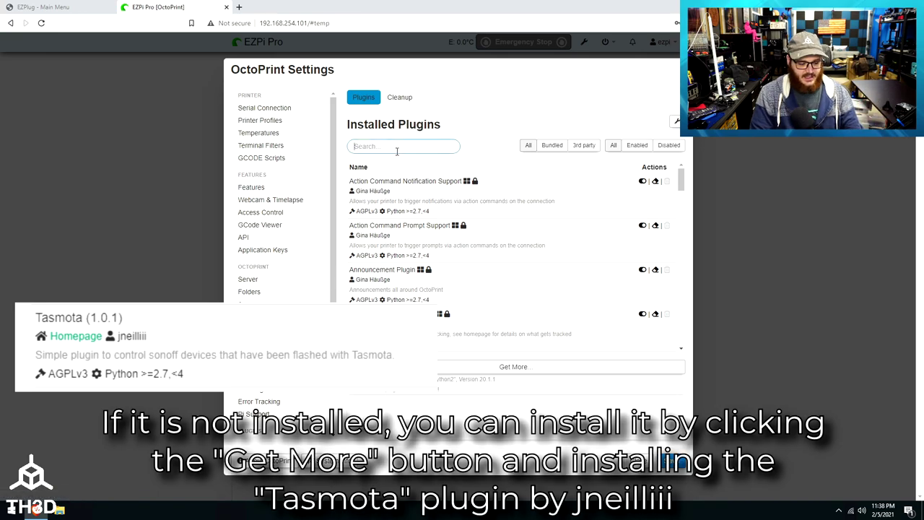
{"action": "type", "text": "tasmota"}
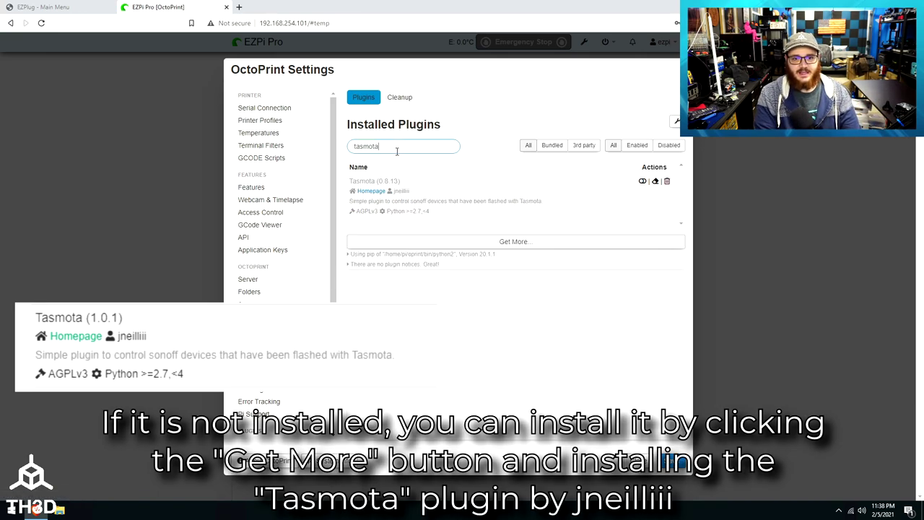
{"action": "left_click", "coordinate": [642, 181]}
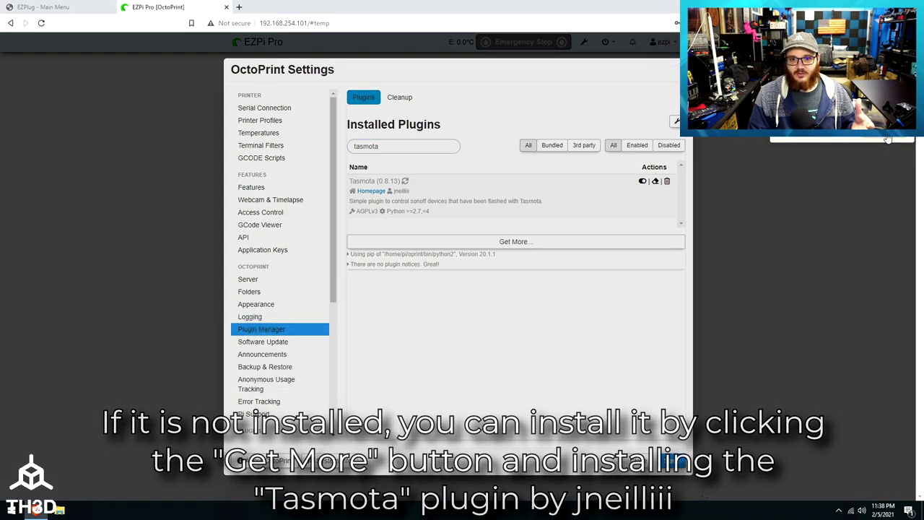
{"action": "left_click", "coordinate": [888, 139]}
{"action": "left_click", "coordinate": [567, 315]}
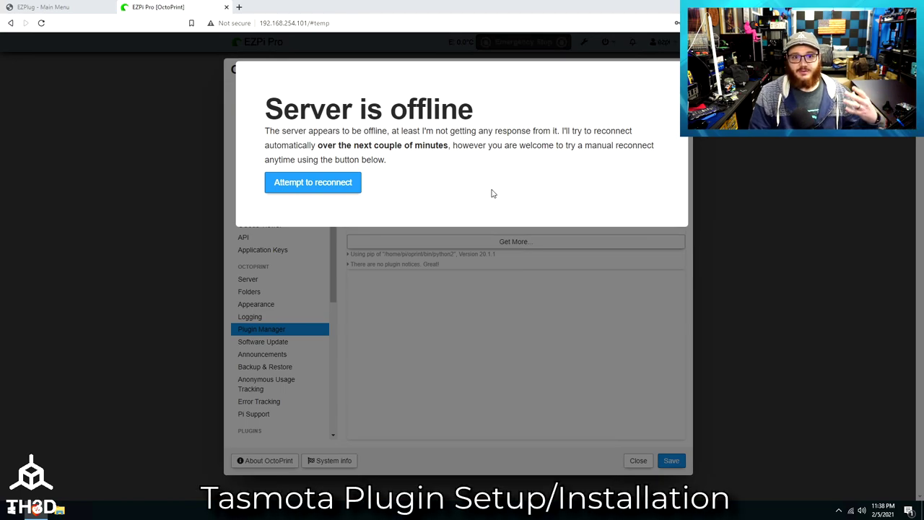
{"action": "left_click", "coordinate": [335, 189]}
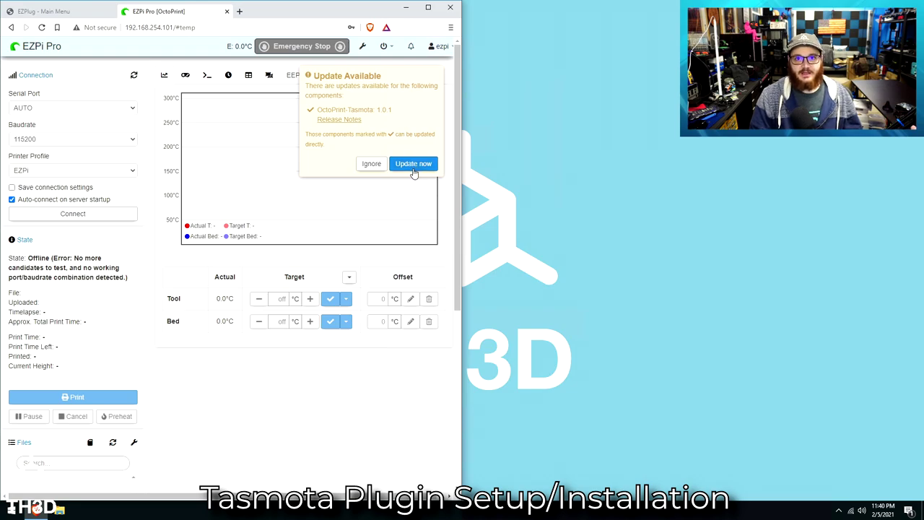
Update the OctoPrint-Tasmota plugin to version 1.0.1 and confirm the update.
{"action": "left_click", "coordinate": [414, 165]}
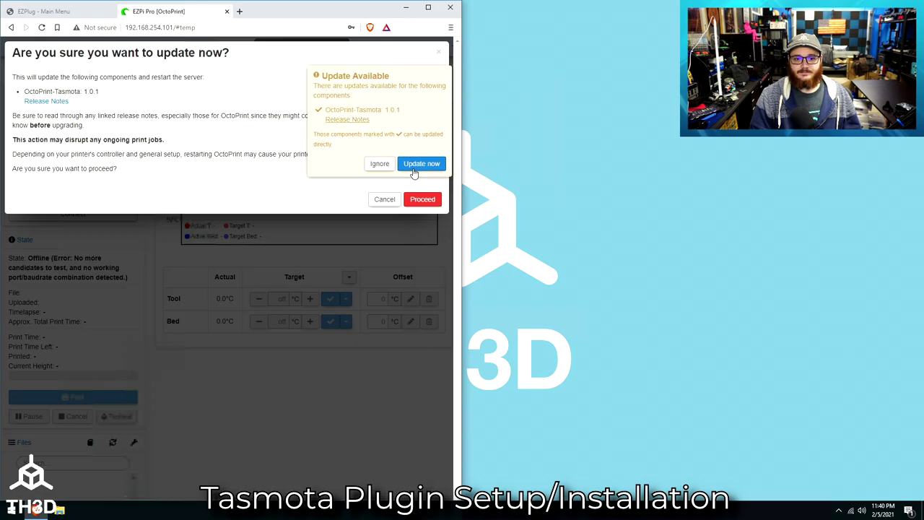
{"action": "left_click", "coordinate": [421, 200]}
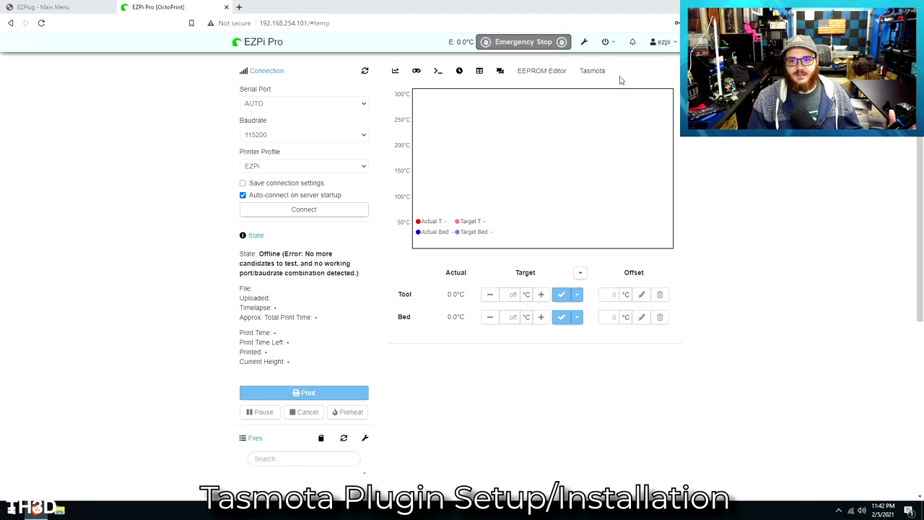
Add a plug in the Tasmota plugin settings with IP 192.168.254.10 and label Printer1.
{"action": "left_click", "coordinate": [582, 43]}
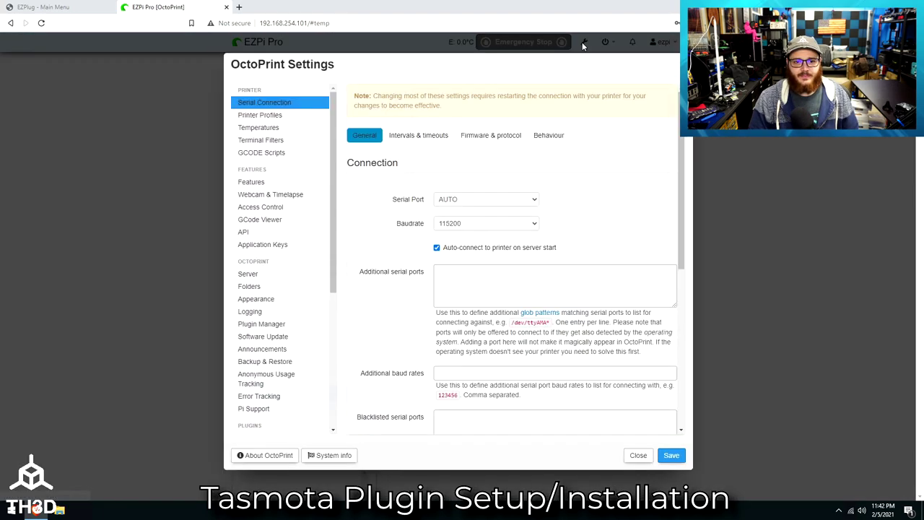
{"action": "scroll", "coordinate": [267, 330], "scroll_direction": "down", "scroll_amount": 4}
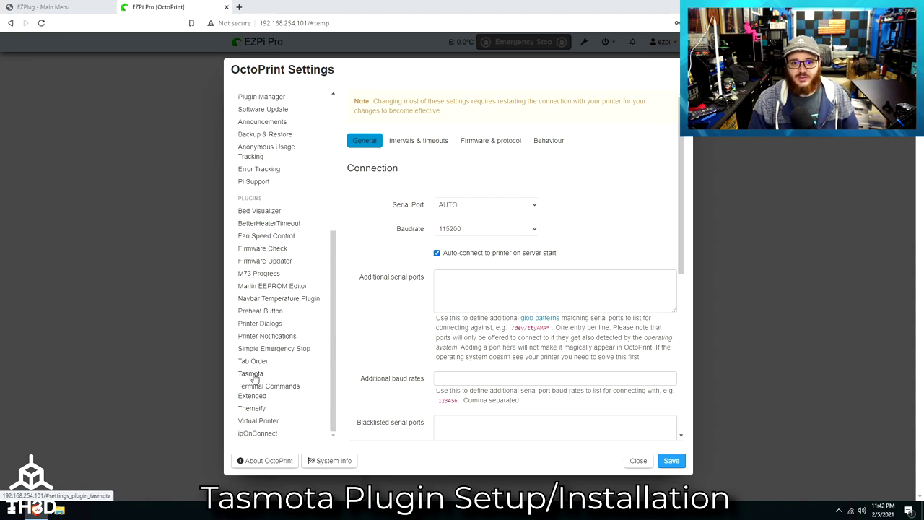
{"action": "left_click", "coordinate": [253, 374]}
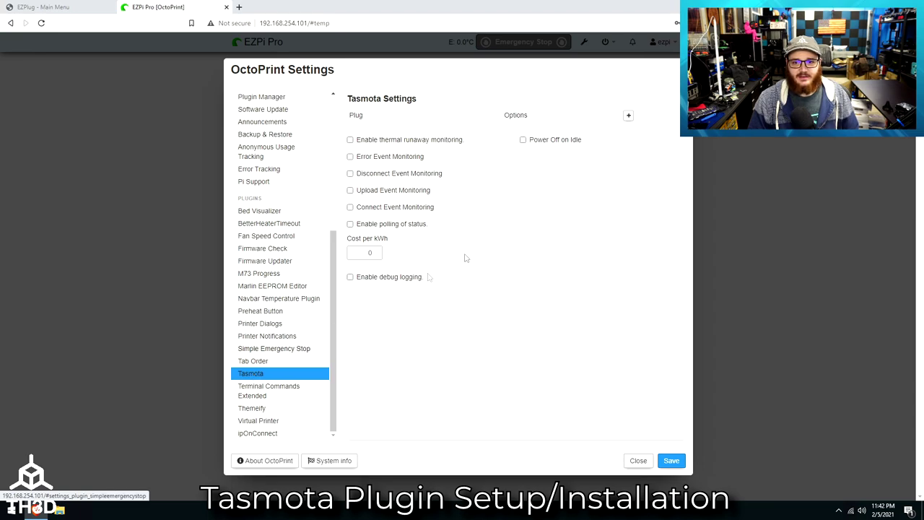
{"action": "left_click", "coordinate": [628, 118]}
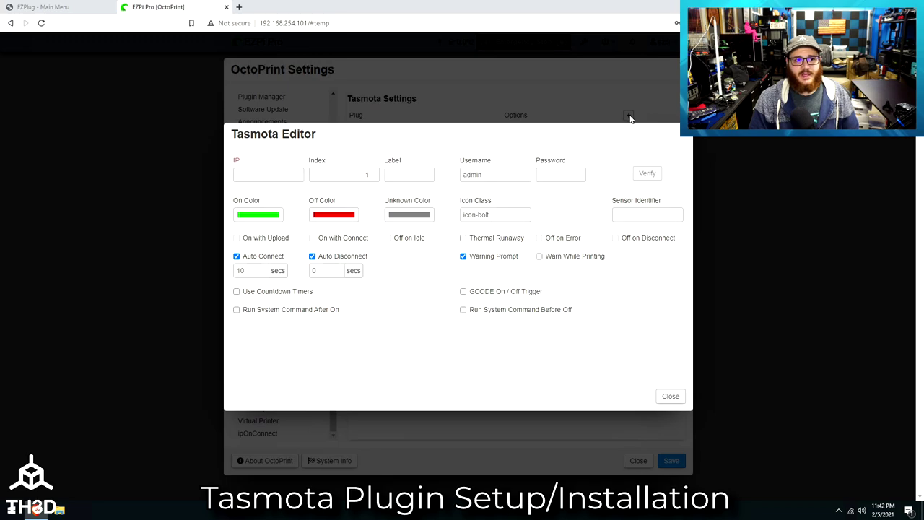
{"action": "left_click", "coordinate": [237, 177]}
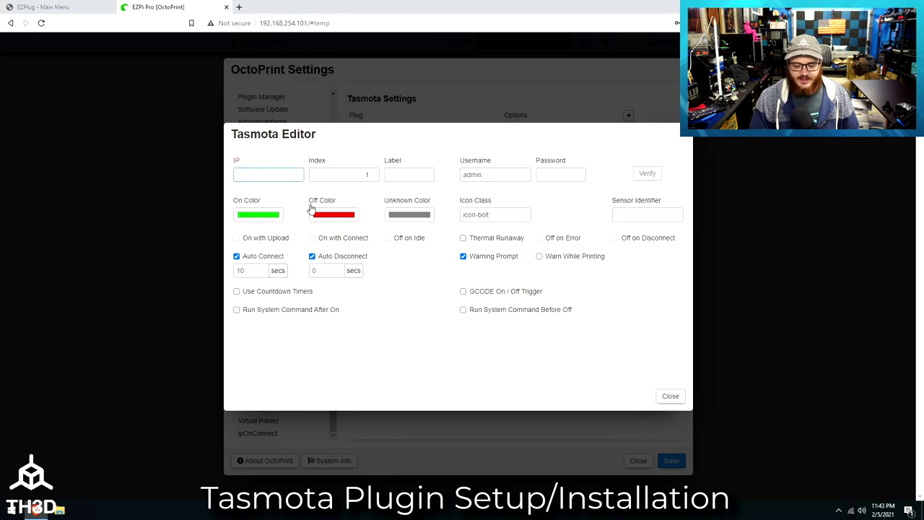
{"action": "type", "text": "192.1638"}
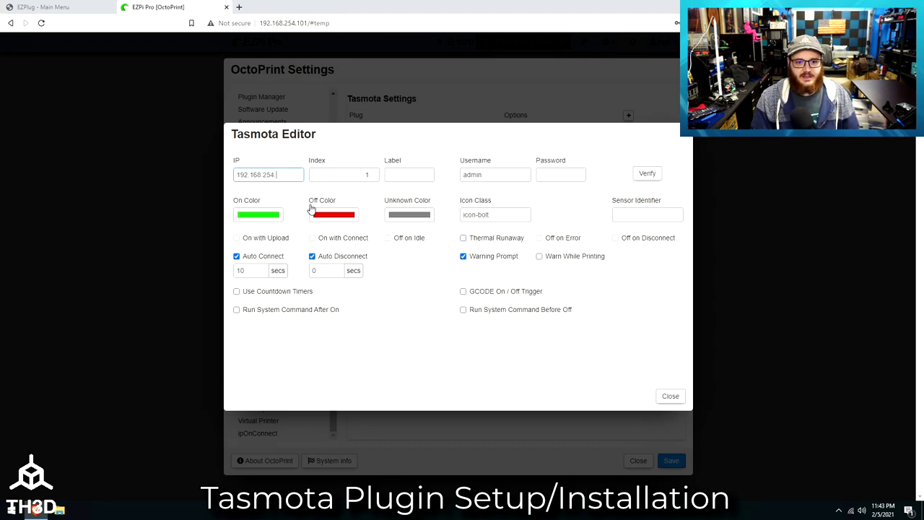
{"action": "left_click", "coordinate": [403, 172]}
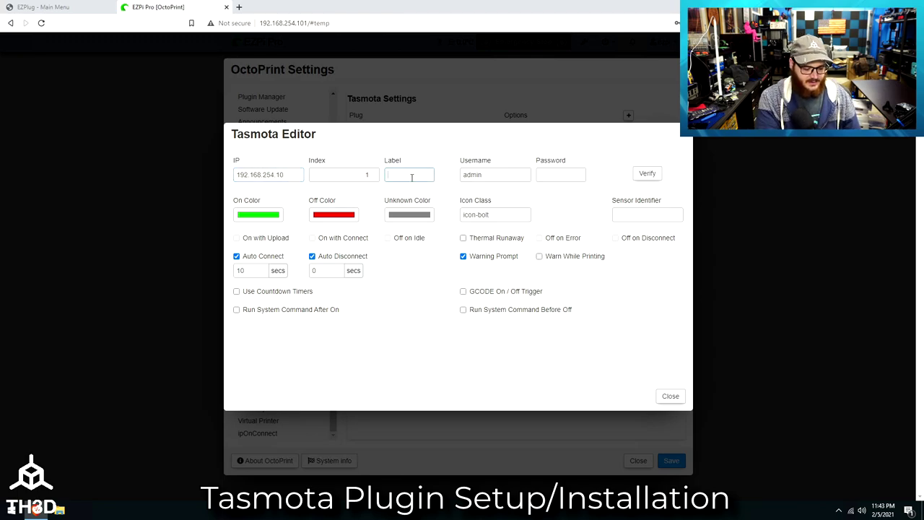
{"action": "type", "text": "Printer1"}
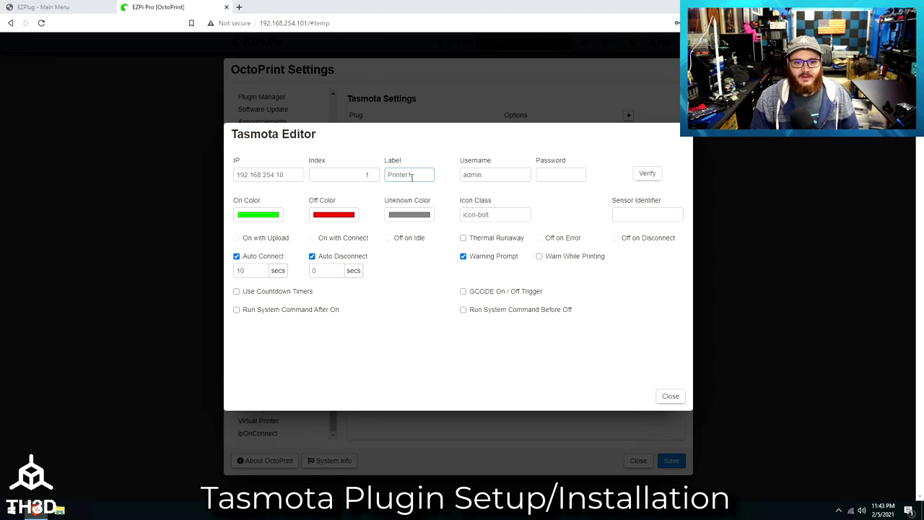
Verify the new plug's connection, dismiss the response message and close the plug editor.
{"action": "key", "text": "Return"}
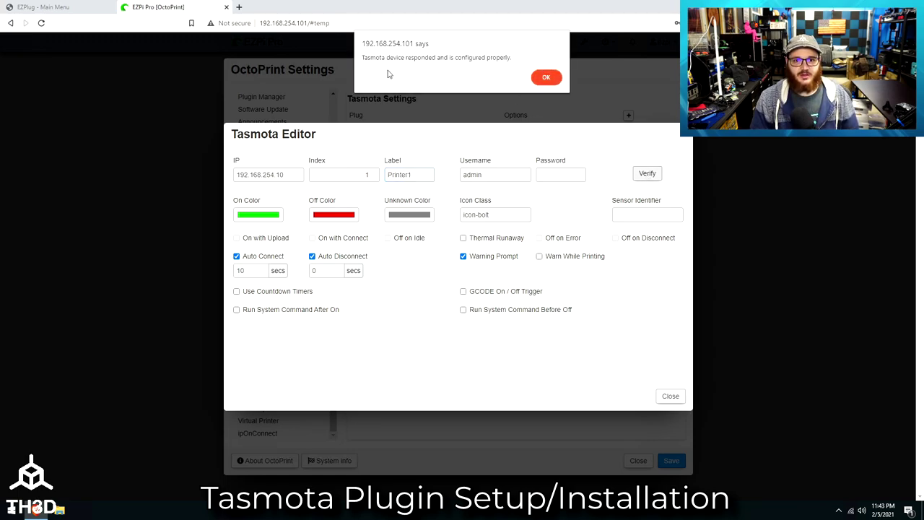
{"action": "triple_click", "coordinate": [465, 59]}
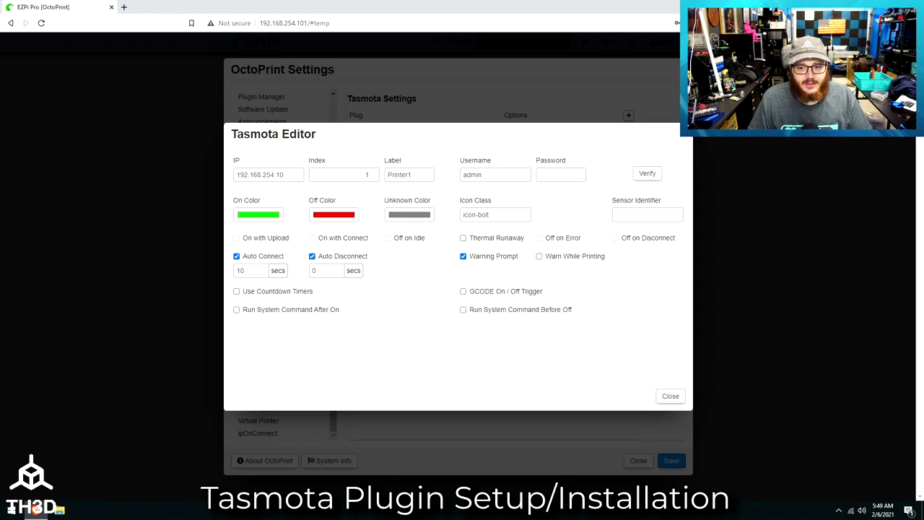
{"action": "left_click", "coordinate": [669, 396]}
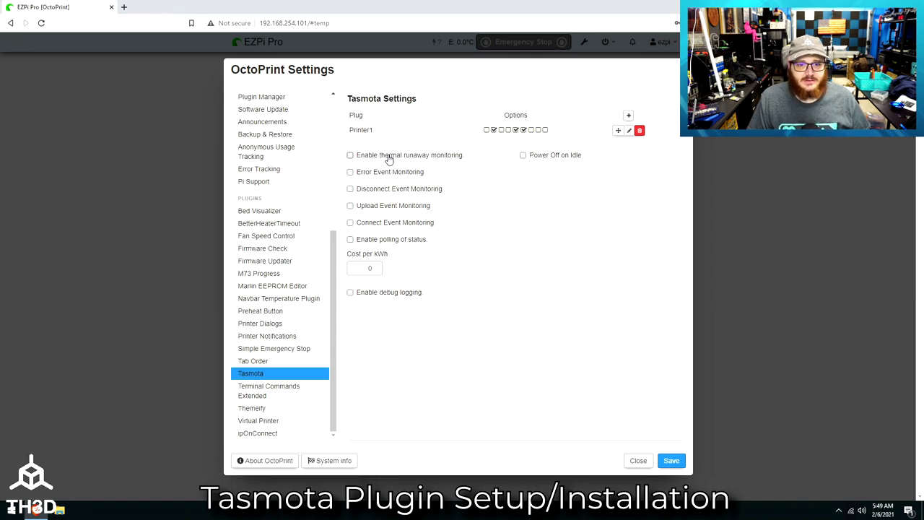
Enable thermal runaway monitoring, Power Off on Idle and Error Event Monitoring in the general Tasmota settings.
{"action": "left_click", "coordinate": [390, 156]}
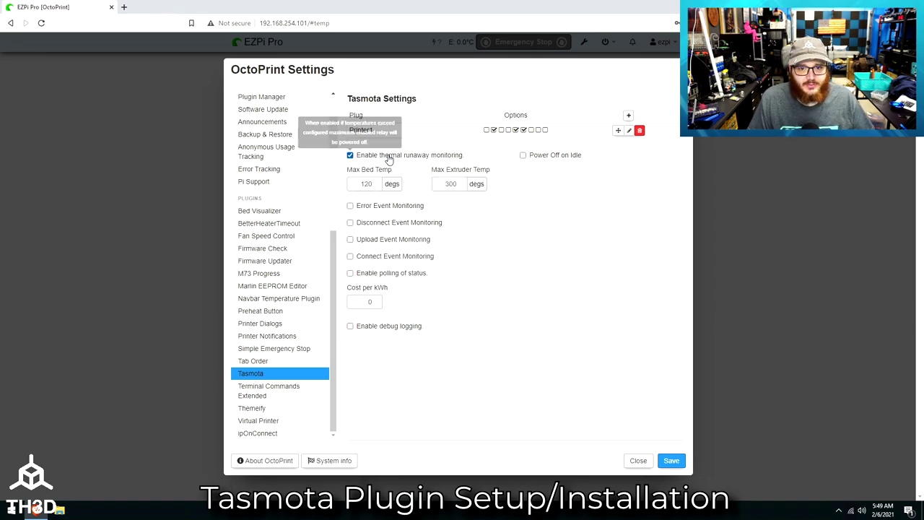
{"action": "left_click", "coordinate": [550, 156]}
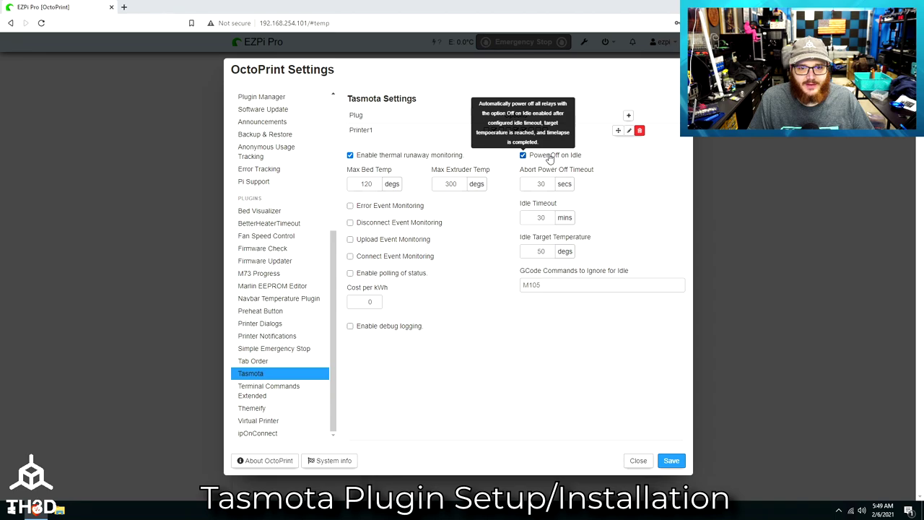
{"action": "left_click", "coordinate": [374, 207]}
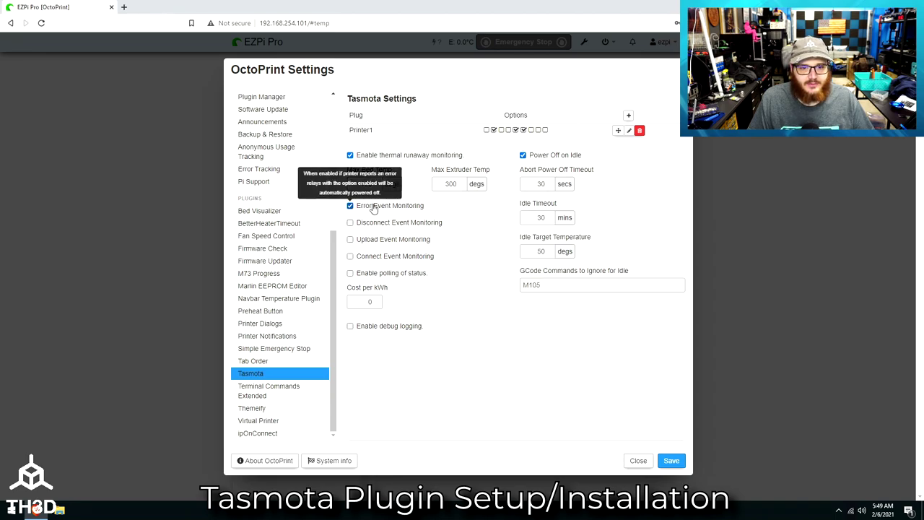
Edit the Printer1 plug to enable its Off on Idle, Thermal Runaway and Off on Error options.
{"action": "left_click", "coordinate": [629, 132]}
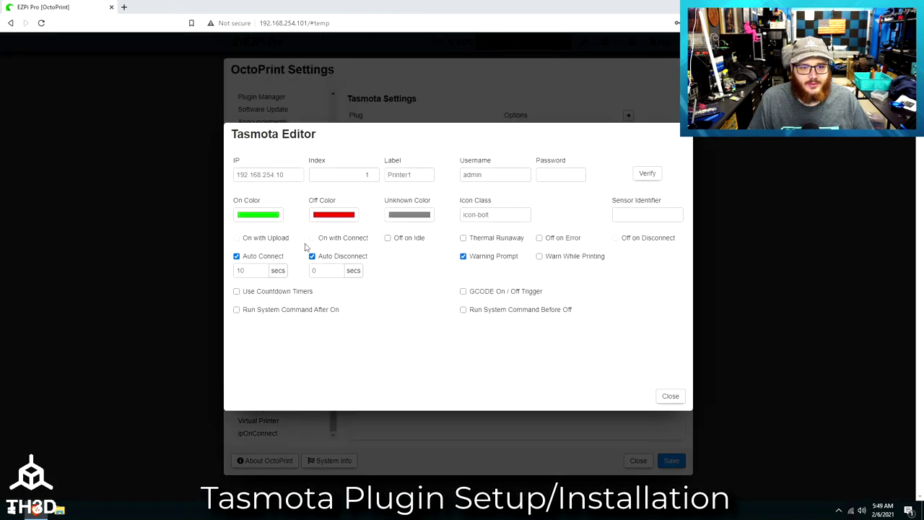
{"action": "left_click", "coordinate": [387, 238]}
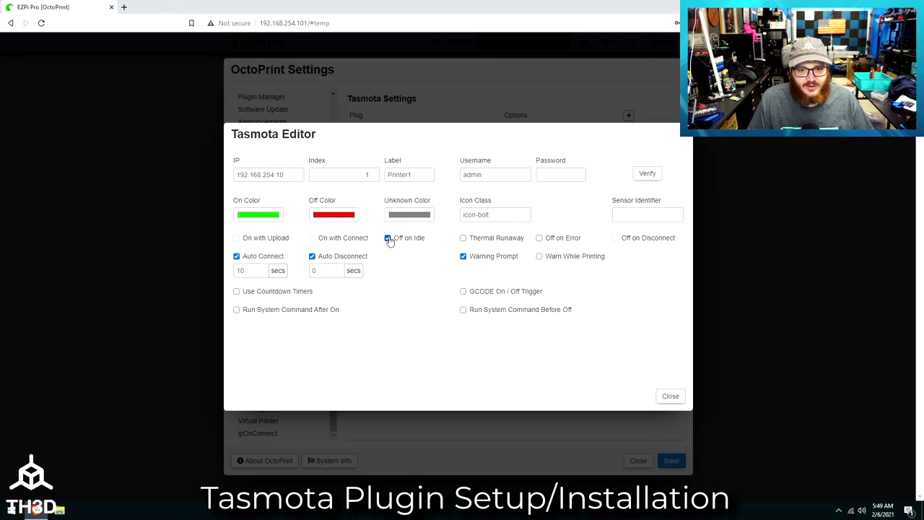
{"action": "left_click", "coordinate": [496, 243]}
{"action": "left_click", "coordinate": [560, 241]}
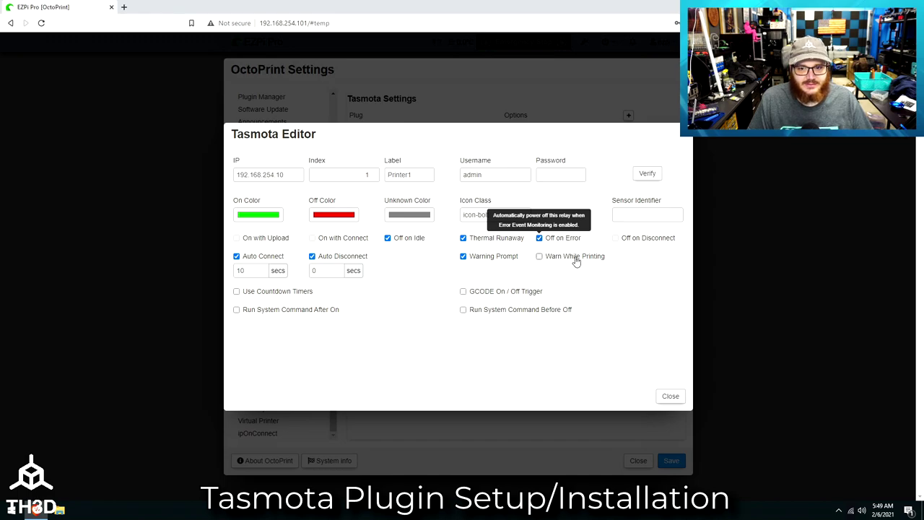
Enable Warn While Printing and set the Auto Connect delay to 12 seconds for the Printer1 plug, saving the settings.
{"action": "left_click", "coordinate": [561, 259]}
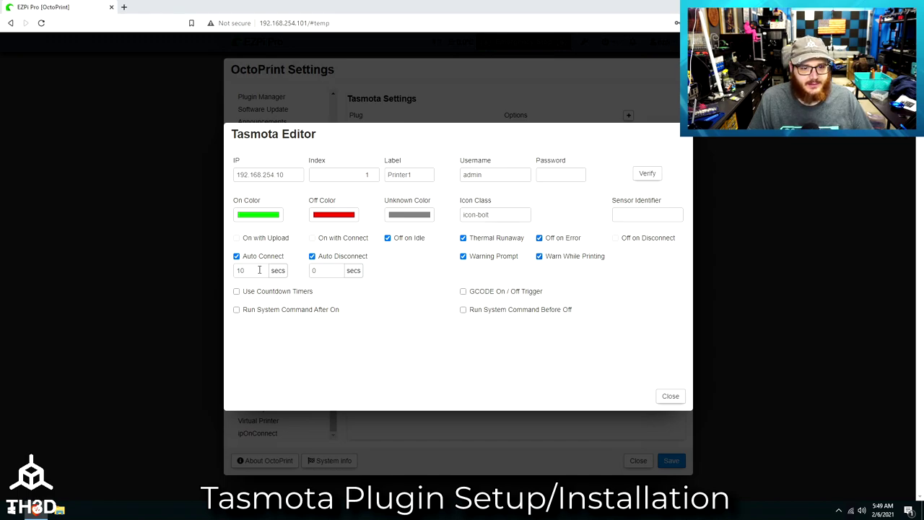
{"action": "double_click", "coordinate": [248, 271]}
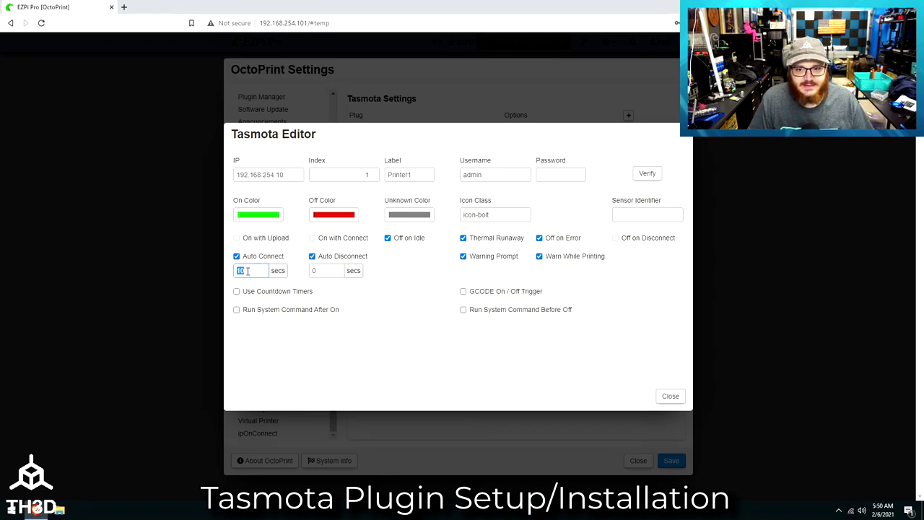
{"action": "type", "text": "12"}
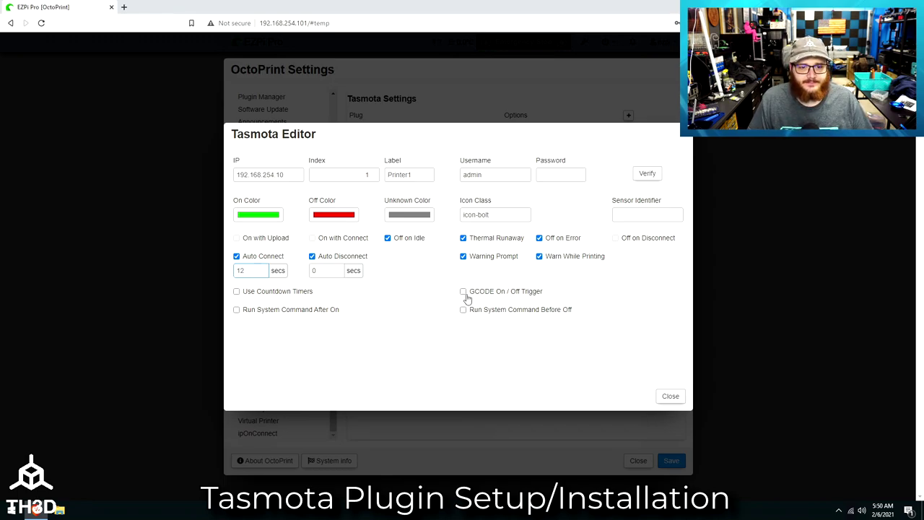
{"action": "left_click", "coordinate": [671, 397]}
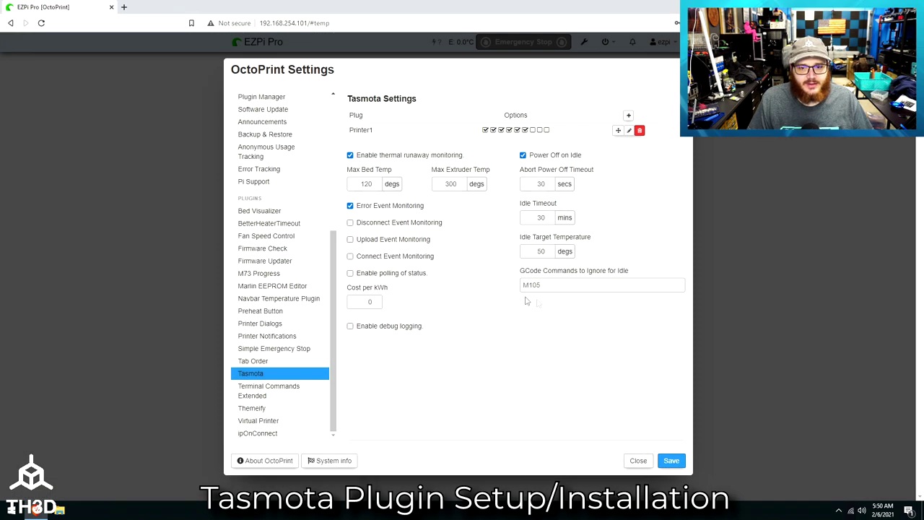
{"action": "left_click", "coordinate": [671, 461]}
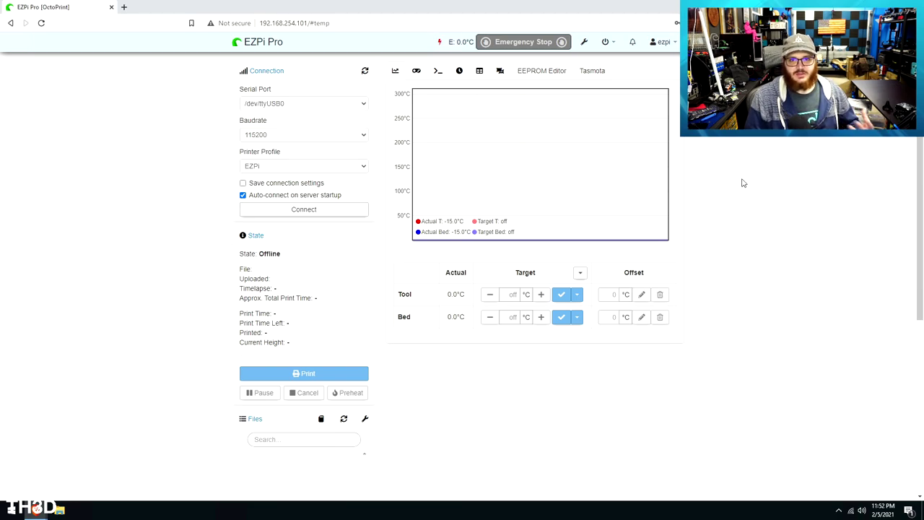
Switch on the Printer1 plug to power the printer and test the automatic error shutoff.
{"action": "left_click", "coordinate": [440, 43]}
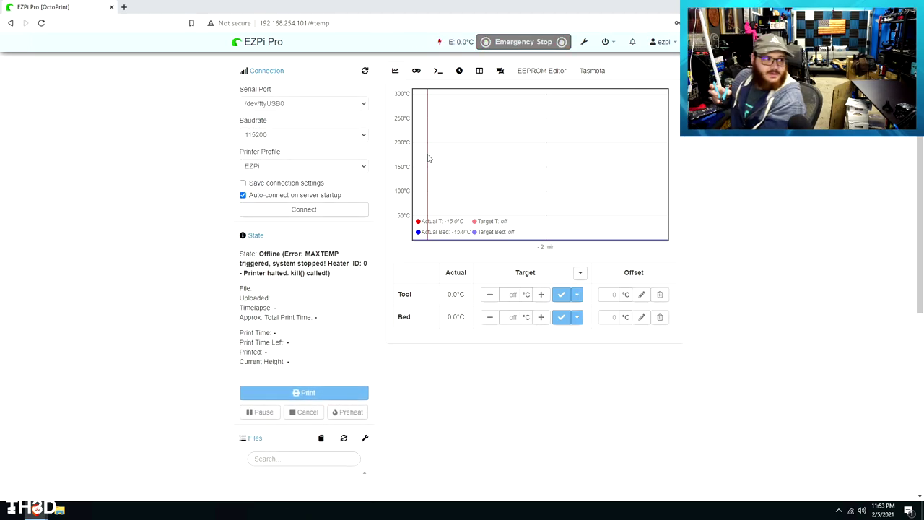
{"action": "left_click_drag", "start_coordinate": [434, 8], "coordinate": [272, 47]}
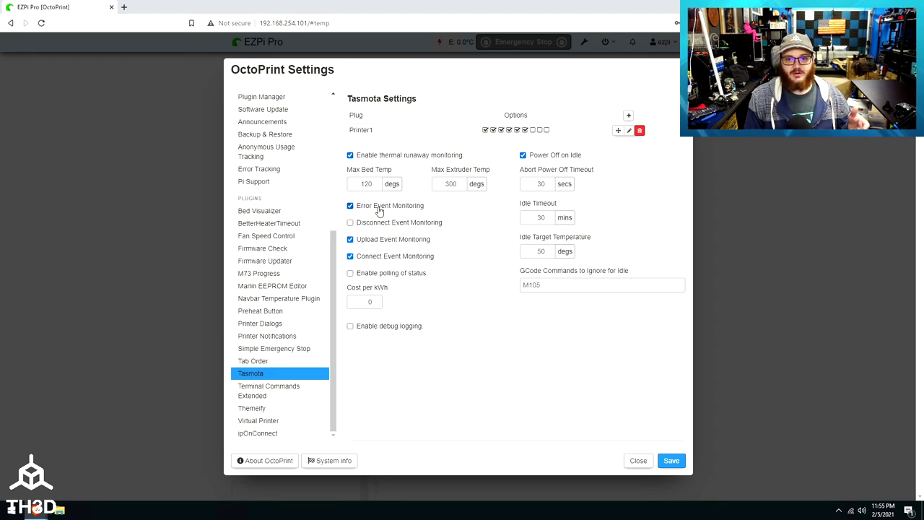
Disable Upload and Connect Event Monitoring in the Tasmota settings and review the Printer1 plug's On with Upload and On with Connect options.
{"action": "left_click", "coordinate": [350, 256]}
{"action": "left_click", "coordinate": [631, 131]}
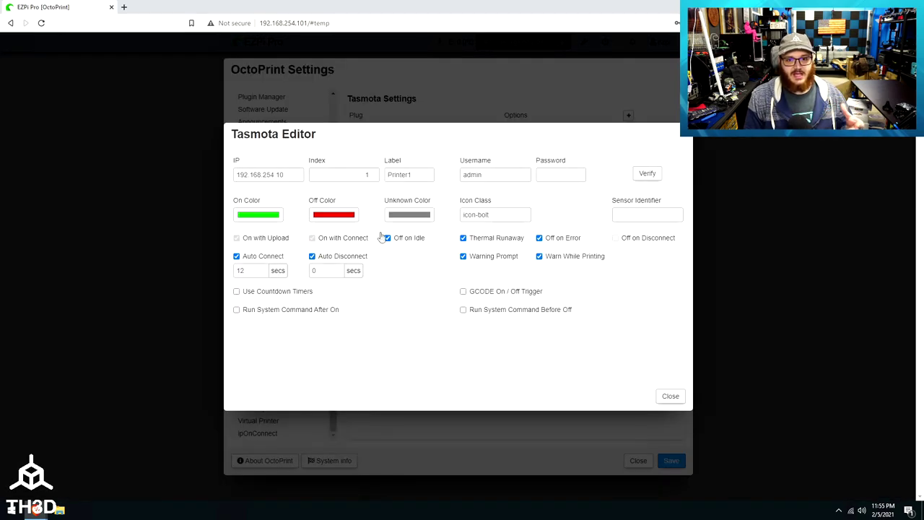
{"action": "left_click", "coordinate": [670, 397]}
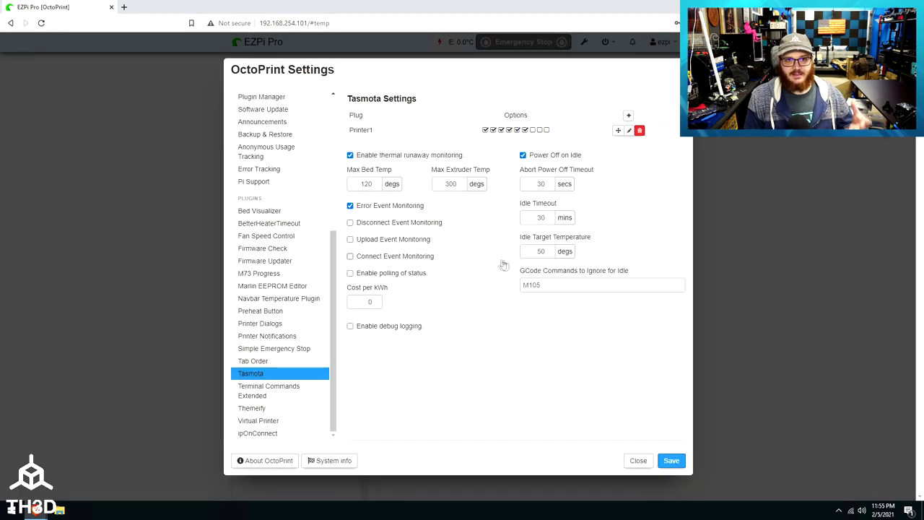
{"action": "left_click", "coordinate": [629, 131]}
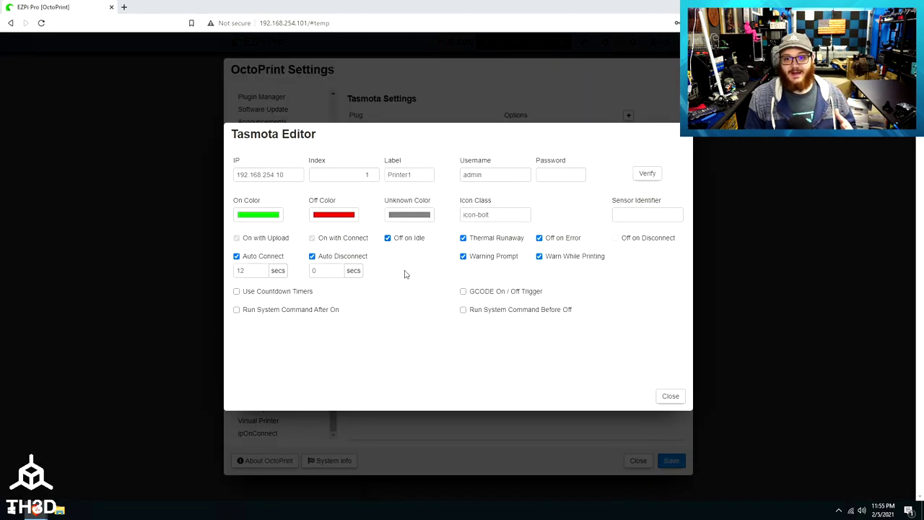
{"action": "left_click", "coordinate": [670, 396]}
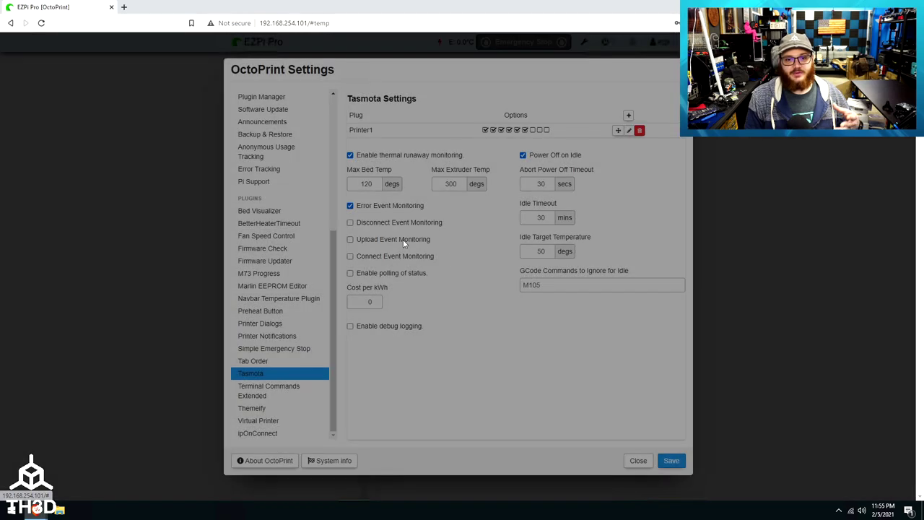